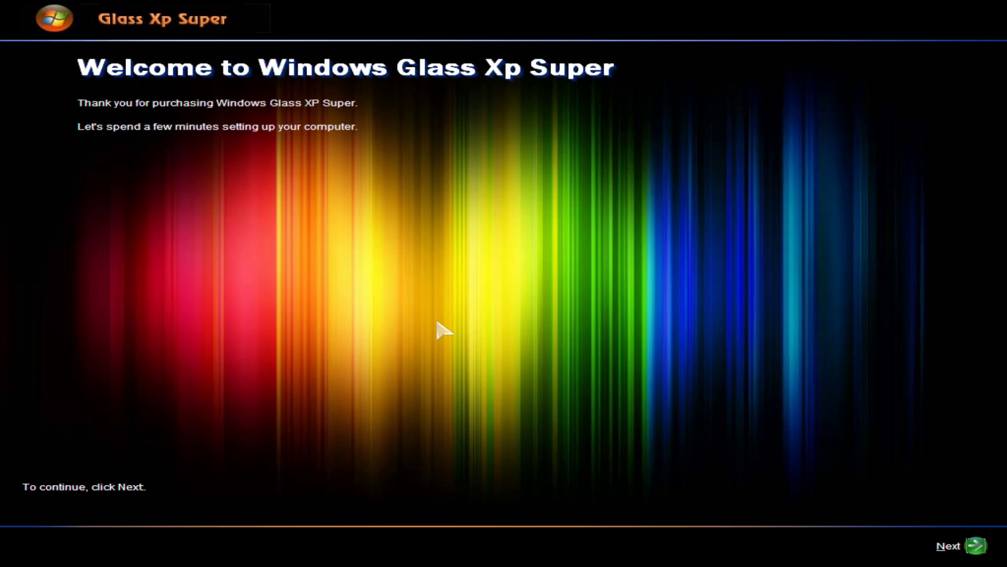
Open a command prompt over the welcome setup, run taskkill /f /im msoobe.exe, and exit the prompt.
key(shift+F10)
text(taskkill)
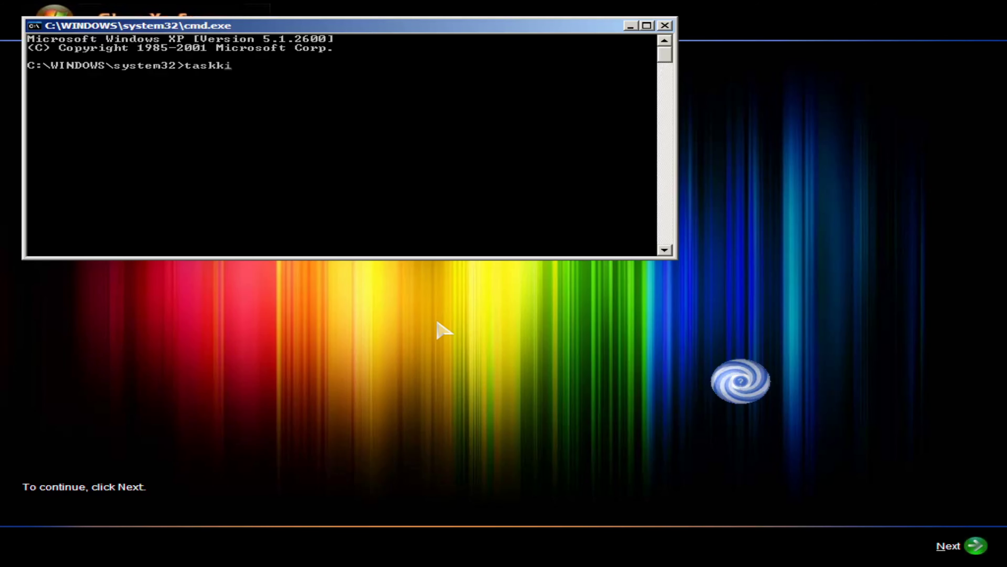
text( /f /im msoobe.exe)
key(Return)
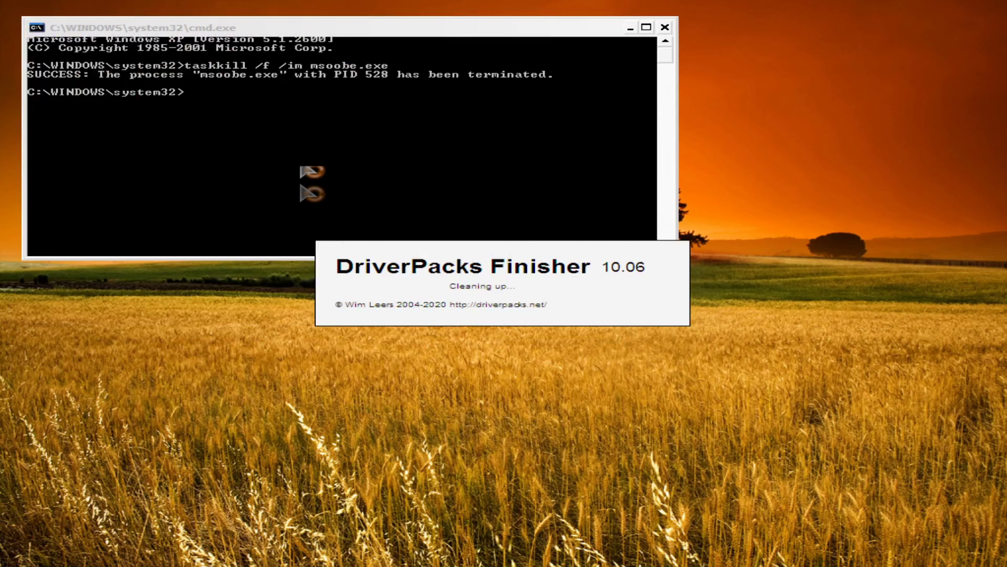
click(443, 177)
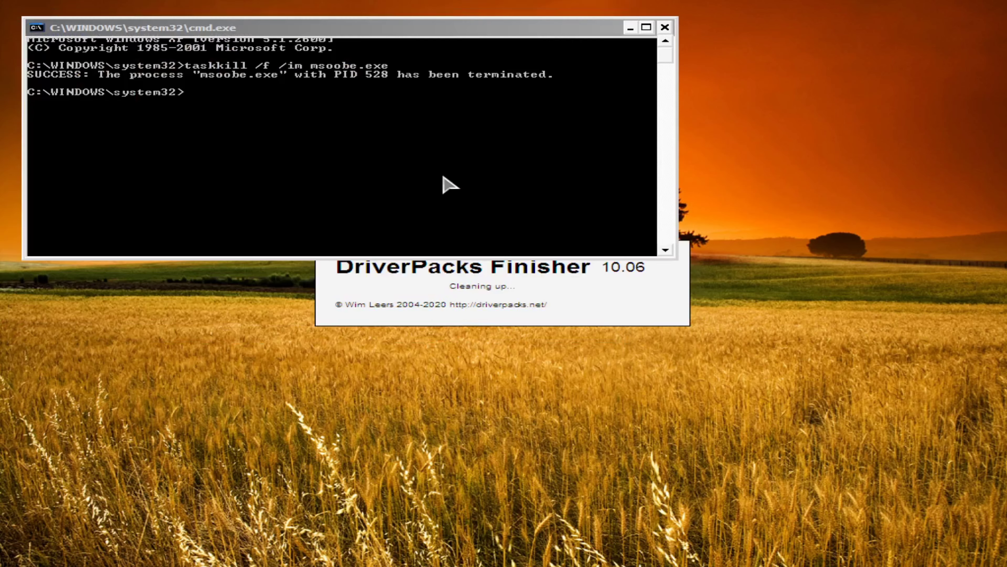
text(exit)
key(Return)
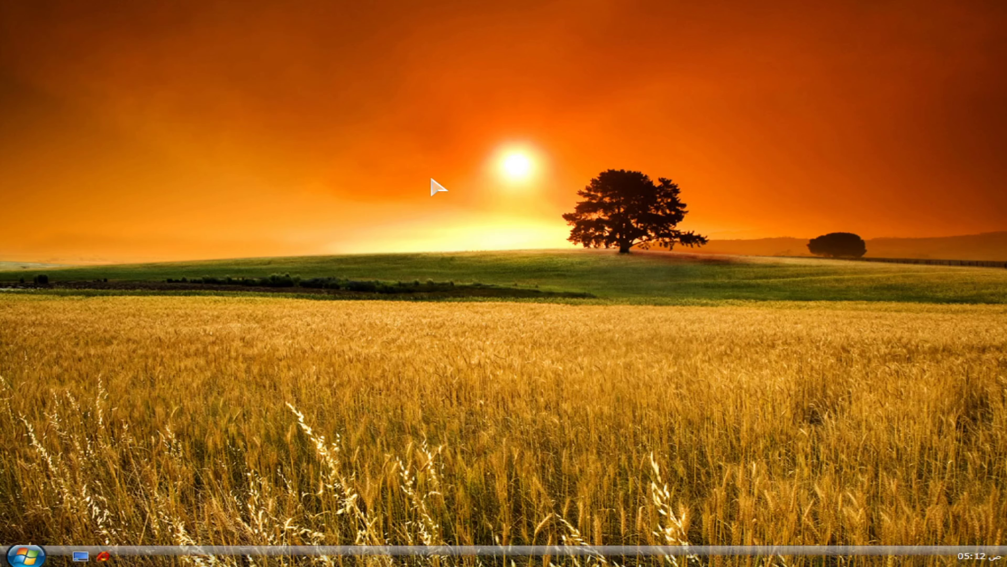
Connect the VMware Tools installer CD to the virtual machine.
key(ctrl+alt)
click(171, 11)
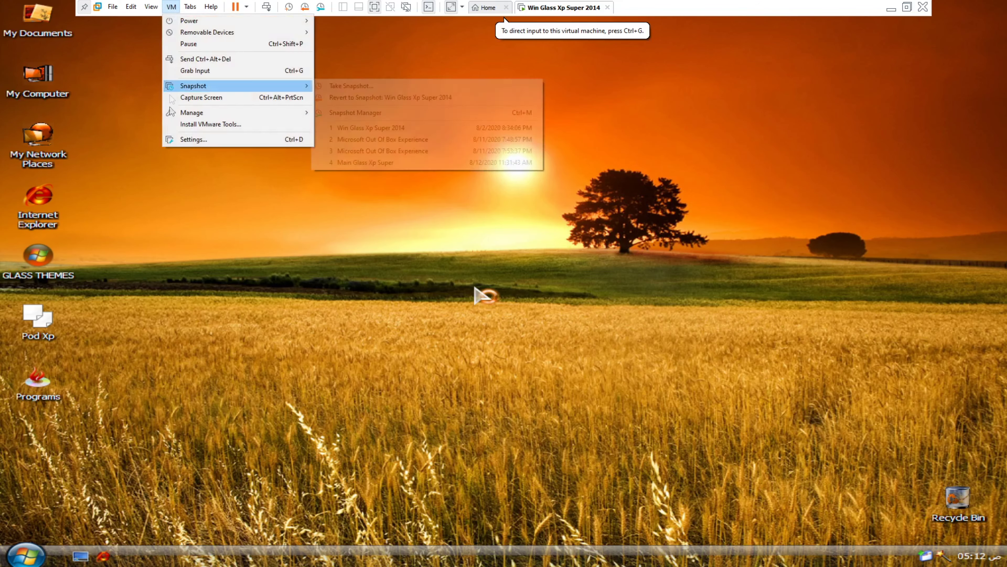
click(175, 124)
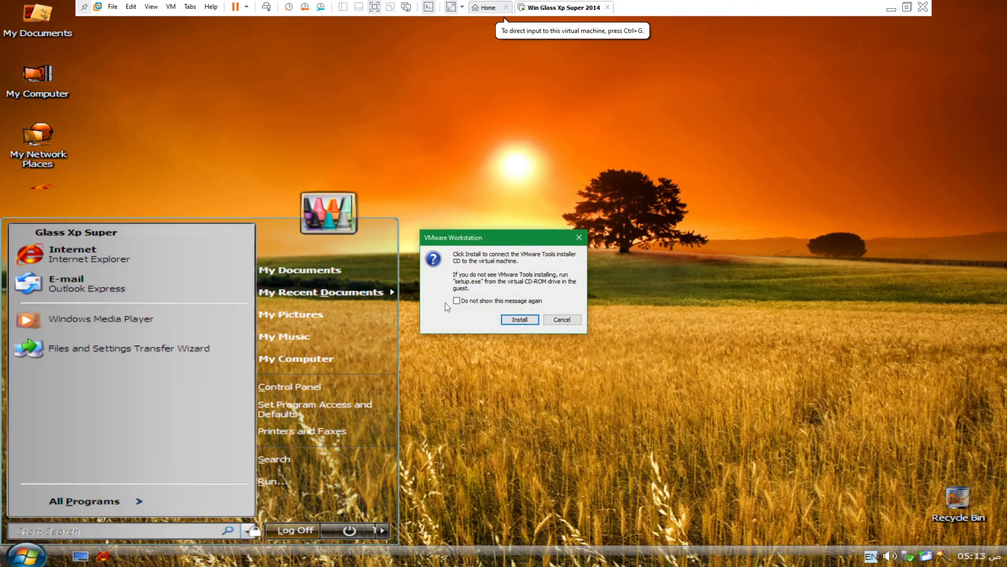
click(520, 321)
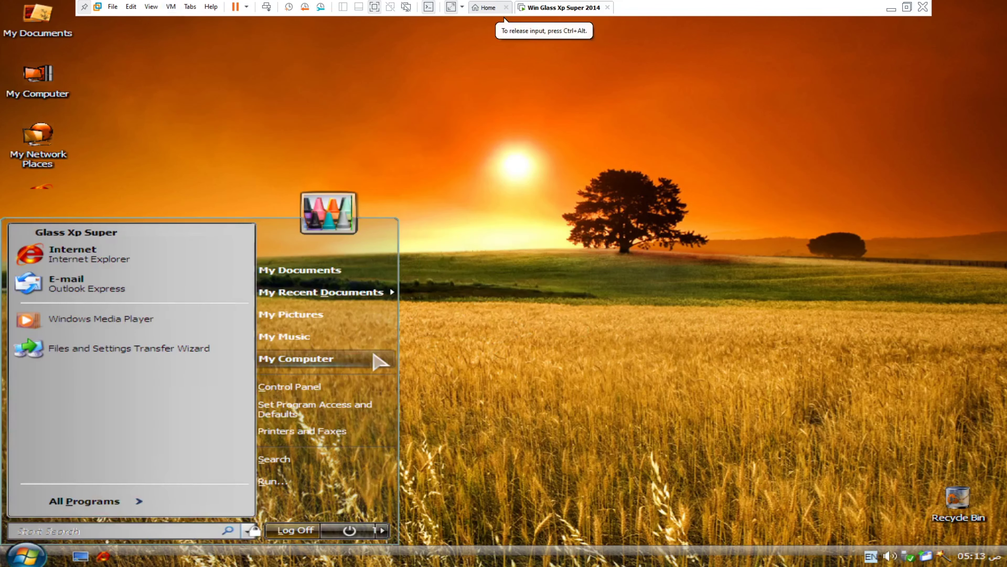
Open My Computer in the guest and switch the virtual machine to Exclusive Mode.
click(378, 358)
click(151, 6)
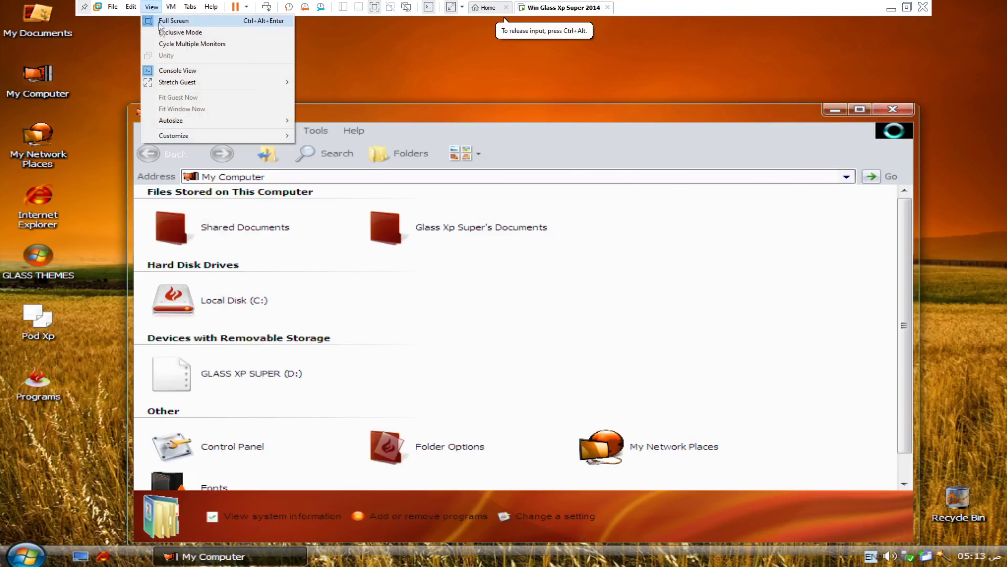
click(166, 32)
click(534, 316)
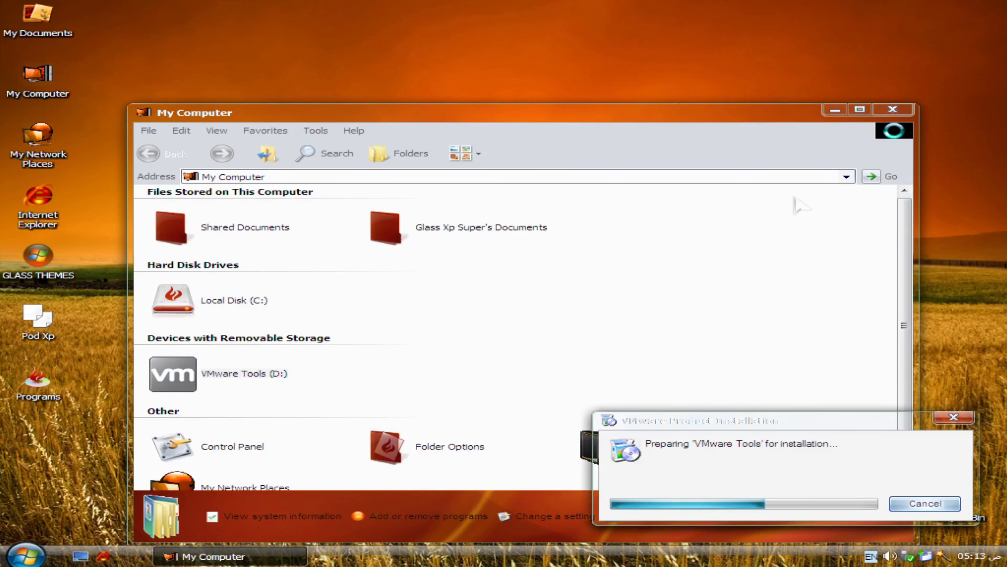
Close the My Computer window and advance the VMware Tools setup with the Custom setup type.
click(893, 109)
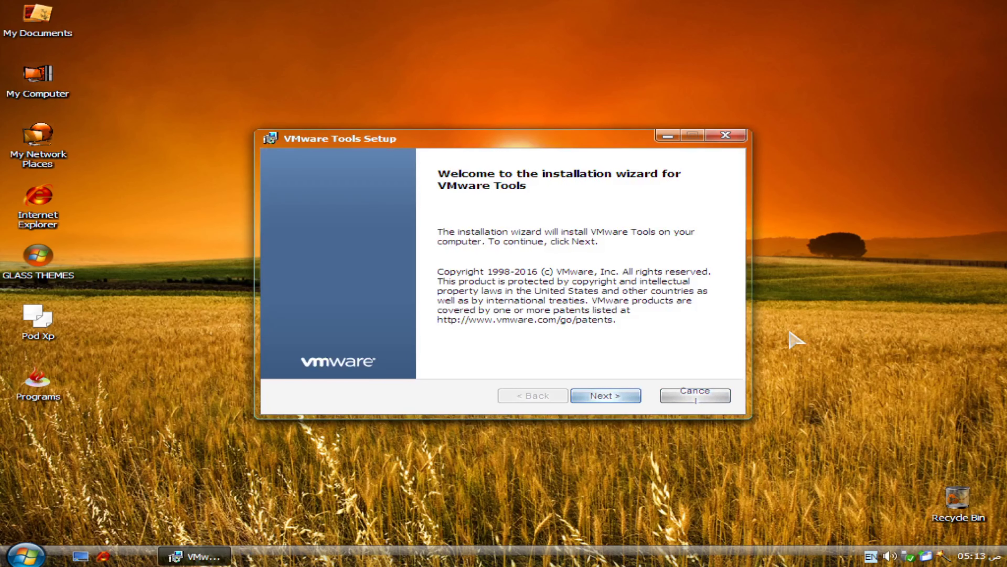
click(606, 396)
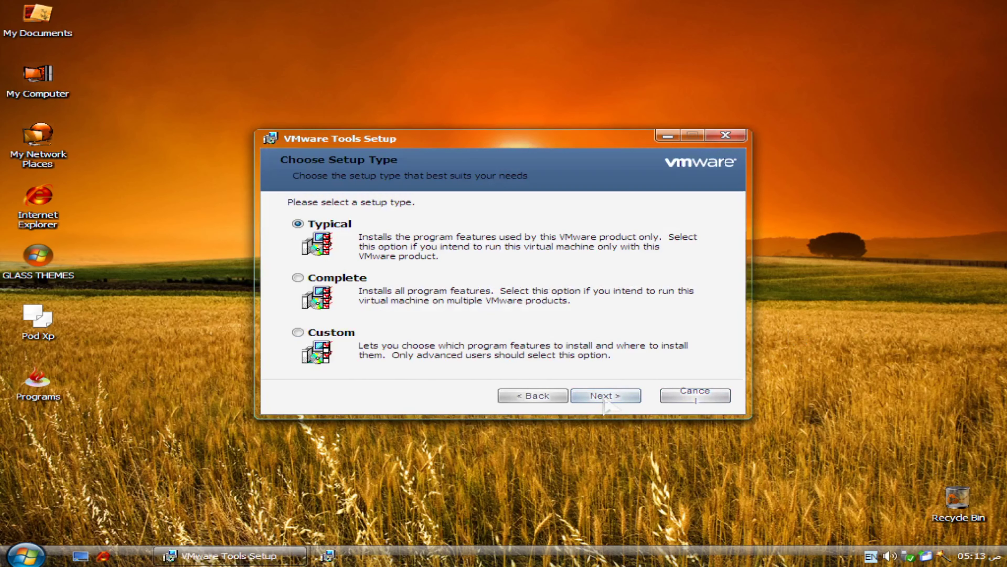
click(588, 401)
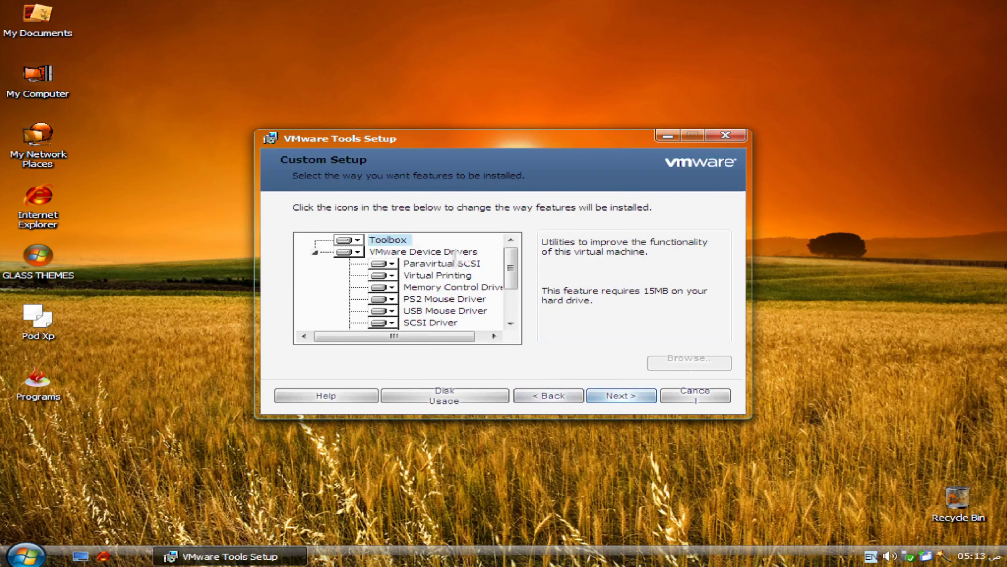
Set the VMware Device Drivers destination folder to C:\WINDOW\system32\drivers.
click(454, 251)
click(658, 361)
drag(491, 355, 338, 354)
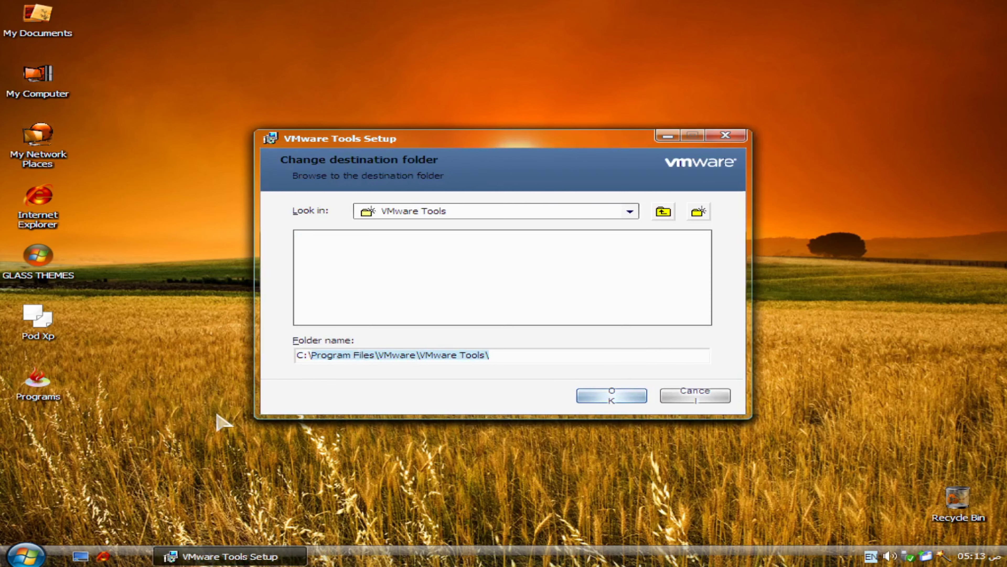
text(WINDOW\system32\drivers)
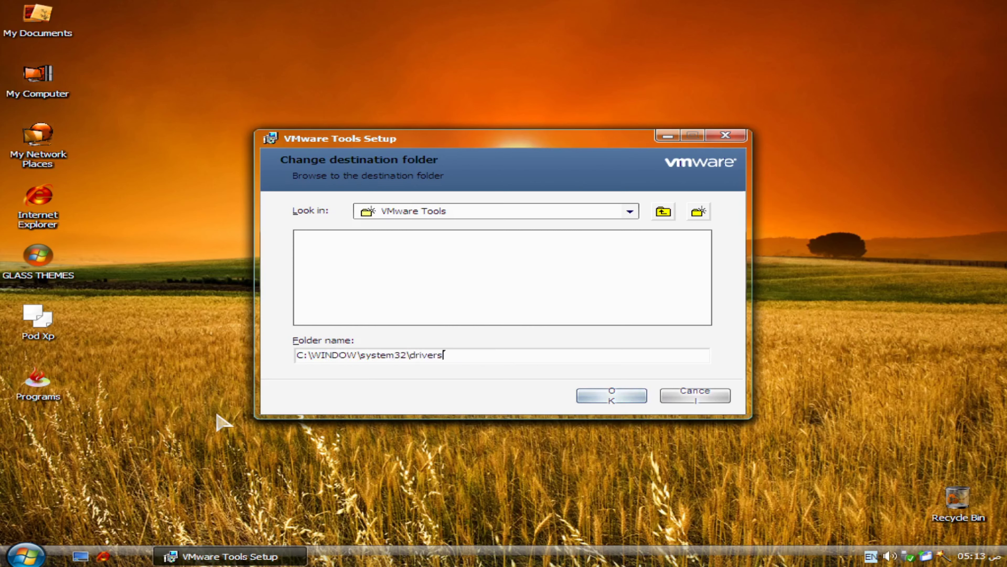
key(Return)
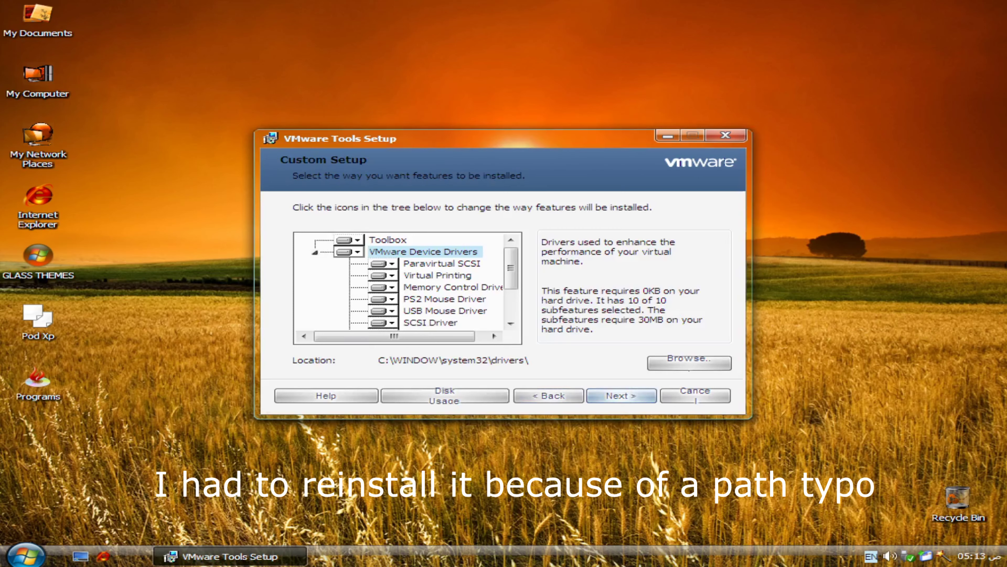
Choose the installation option for the VMware Device Drivers feature and start installing VMware Tools.
click(345, 252)
click(397, 284)
click(593, 397)
click(595, 396)
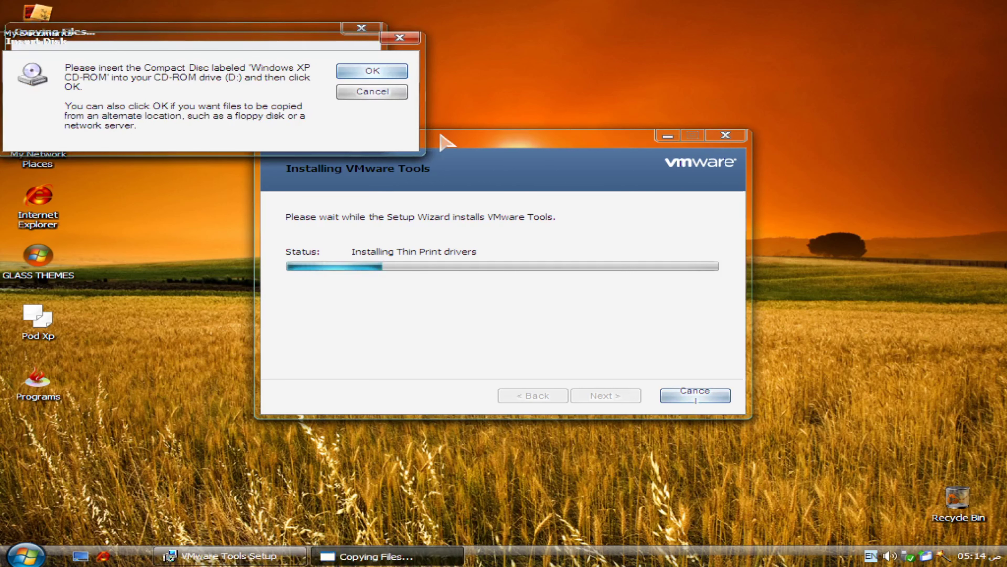
Cancel the request for the Windows XP CD-ROM and finish the VMware Tools setup wizard.
click(371, 91)
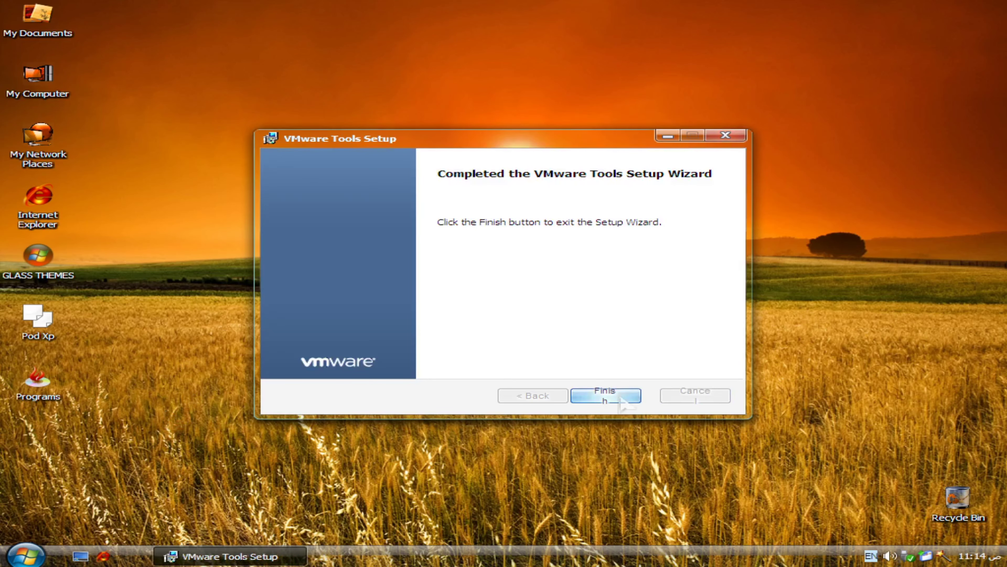
click(606, 395)
click(460, 318)
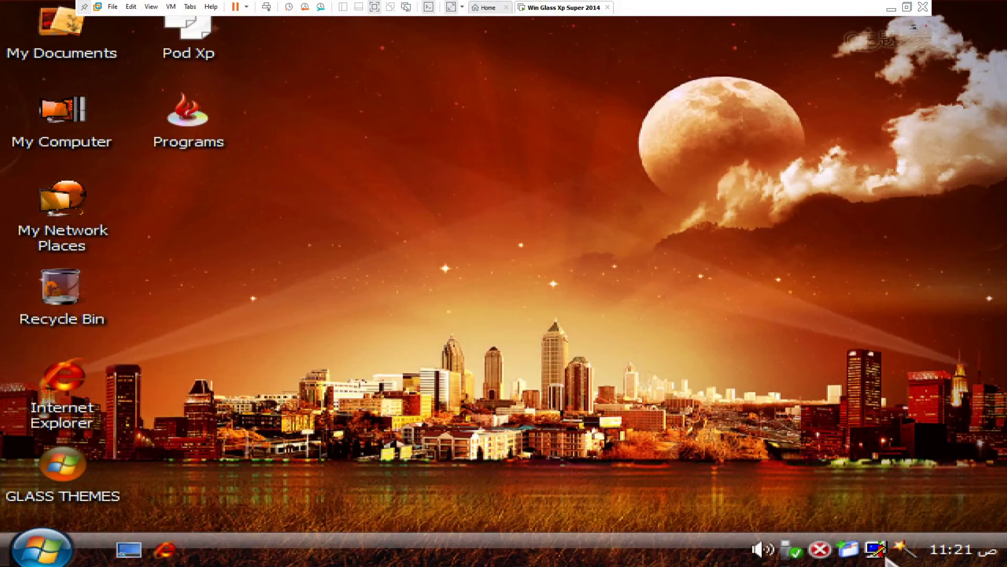
Set the display mode to 854x480 85 Hz and launch Programs from the desktop.
click(876, 549)
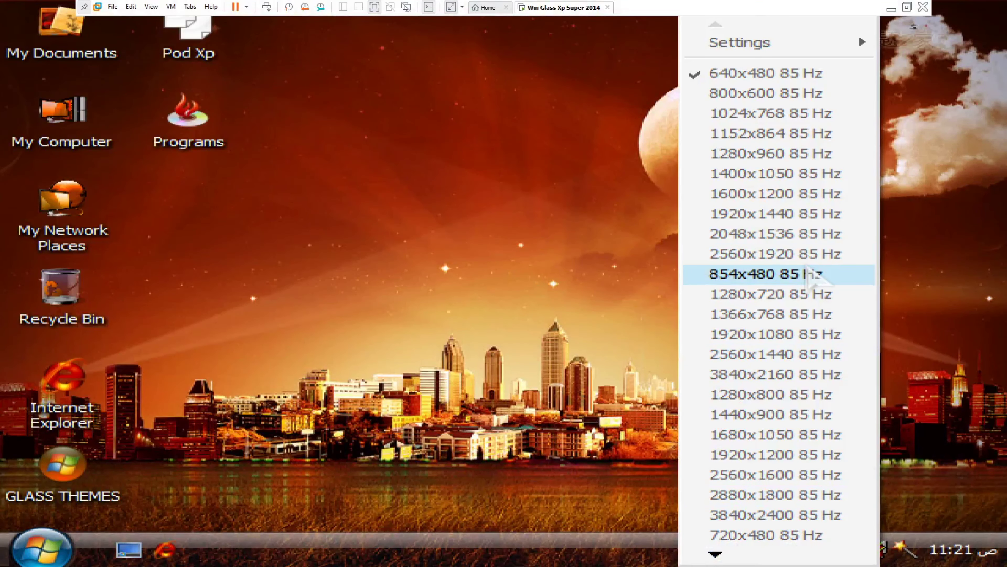
click(811, 273)
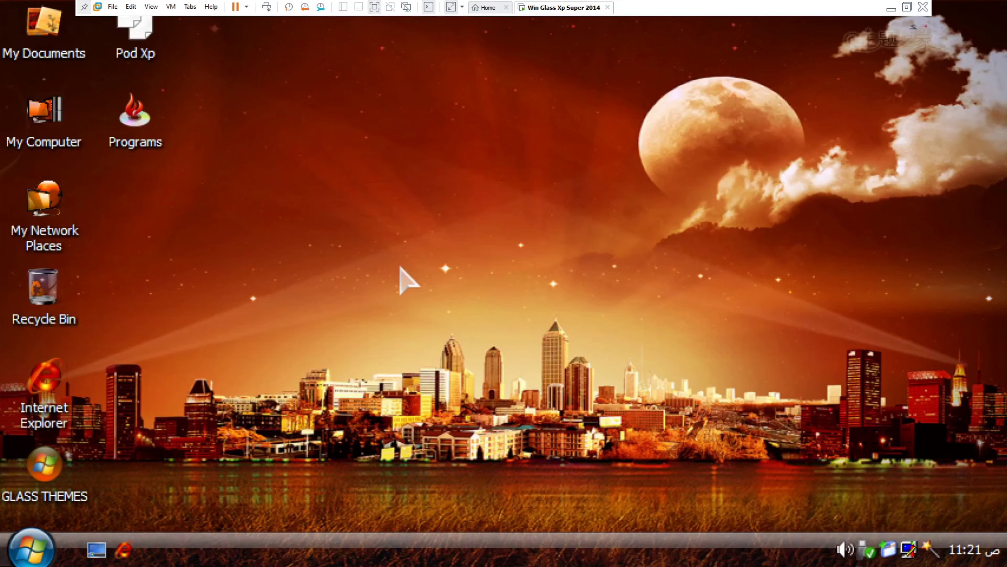
double_click(137, 135)
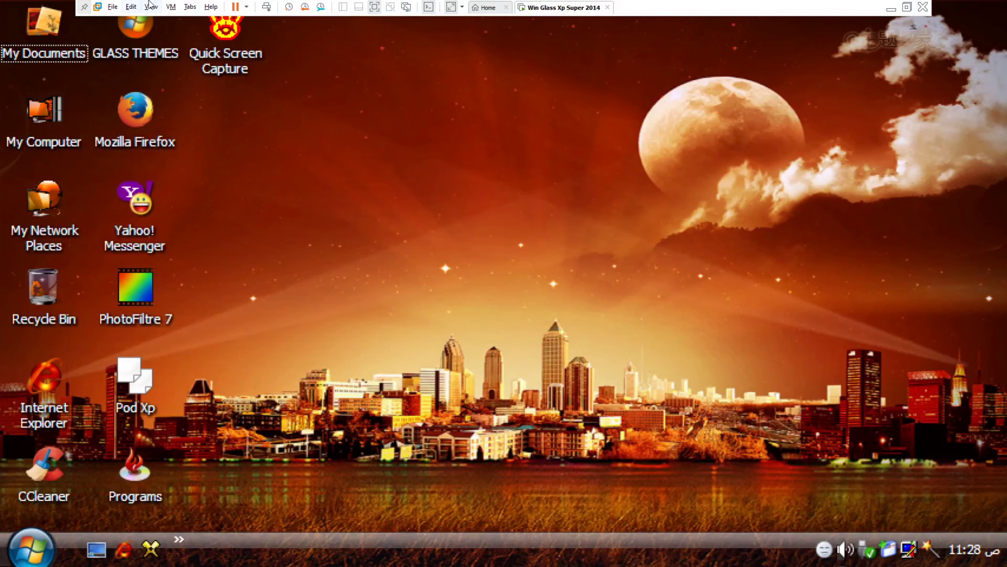
Switch the virtual machine display to Exclusive Mode.
click(151, 7)
click(179, 32)
click(510, 314)
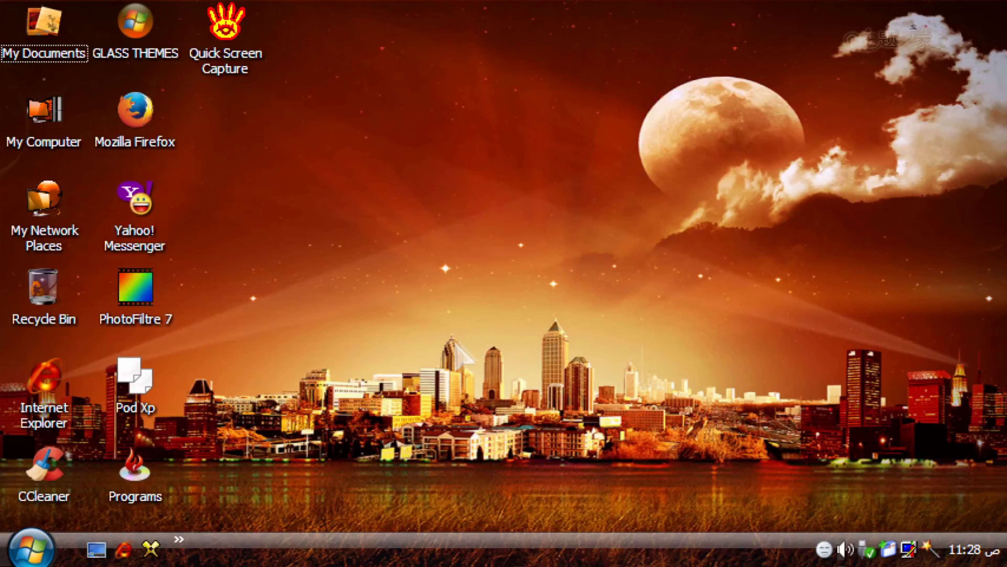
Remove the Programs entry from the Start menu's list of recently used programs.
key(super)
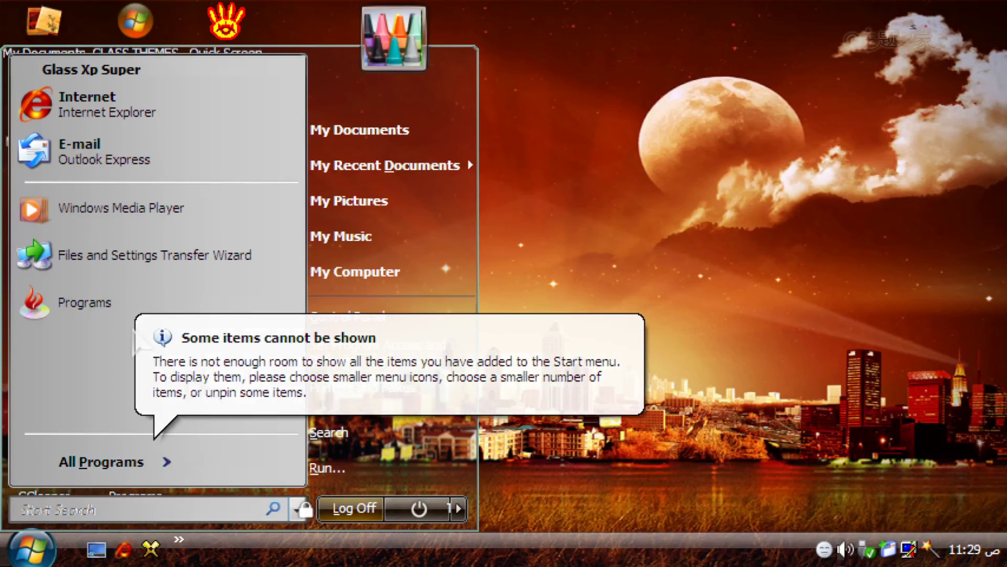
right_click(128, 304)
click(174, 503)
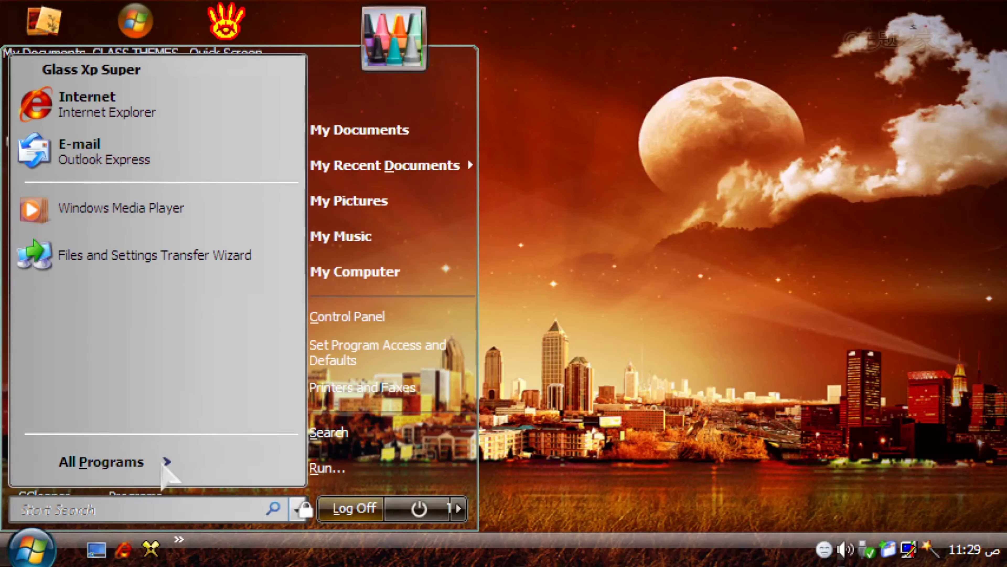
Run winver from a Command Prompt to view the Windows version information, dismiss it, and exit the prompt.
click(163, 460)
mouse_move(310, 177)
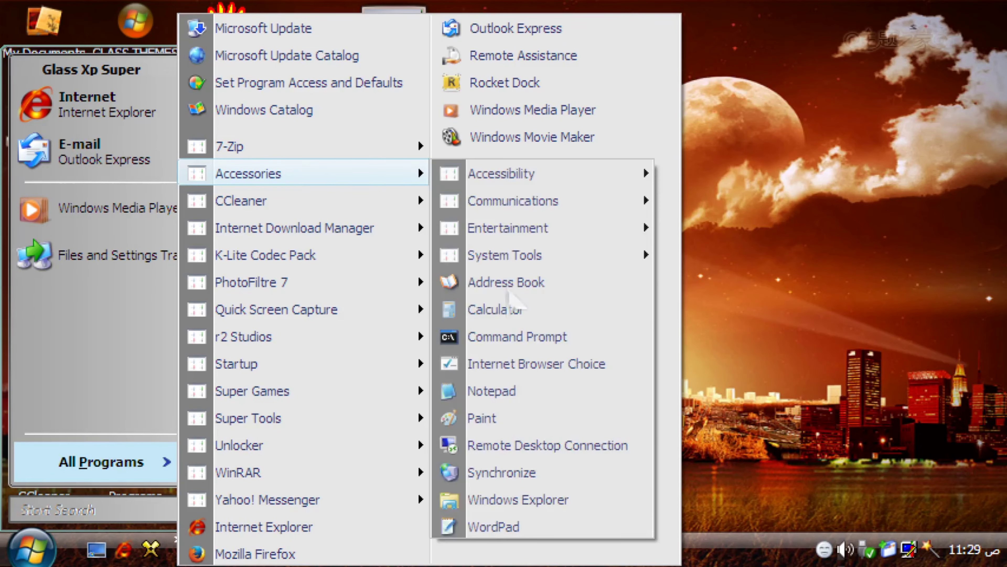
click(502, 339)
text(winve)
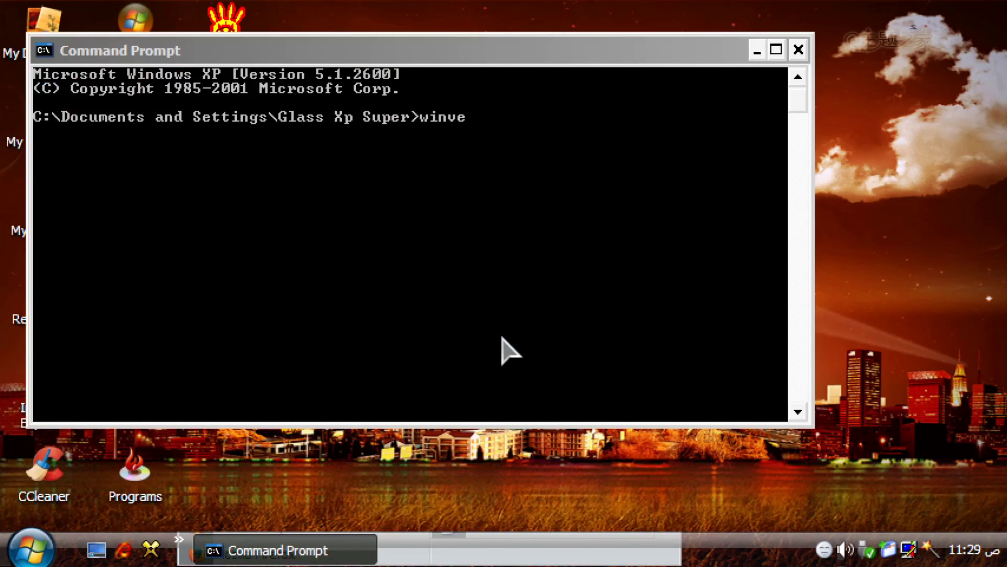
text(r)
key(Return)
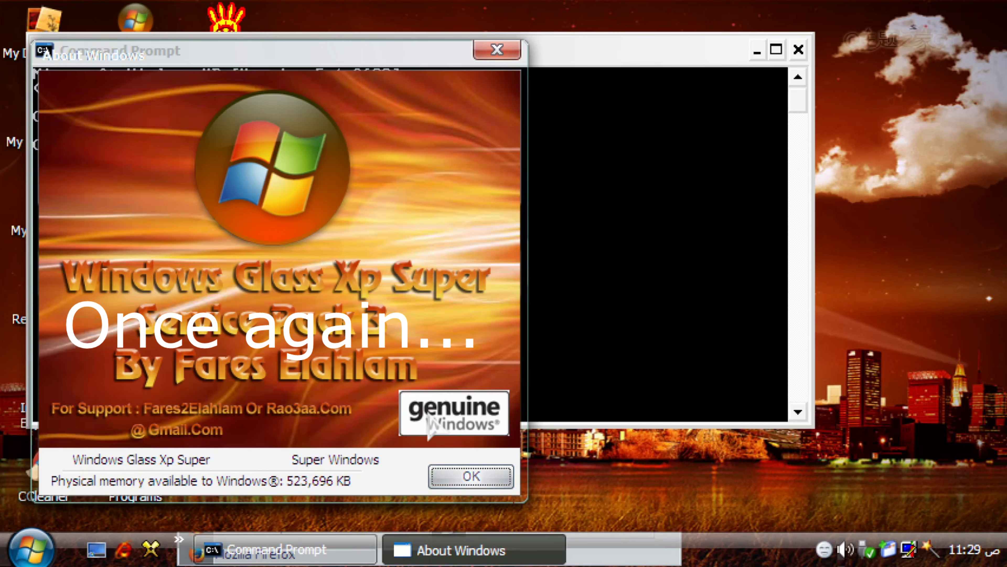
click(456, 478)
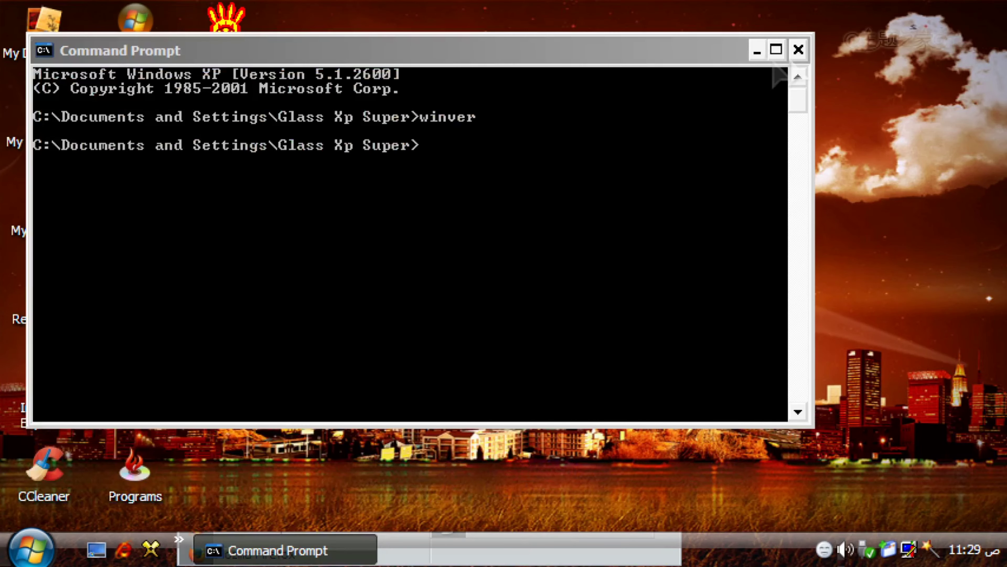
text(ex)
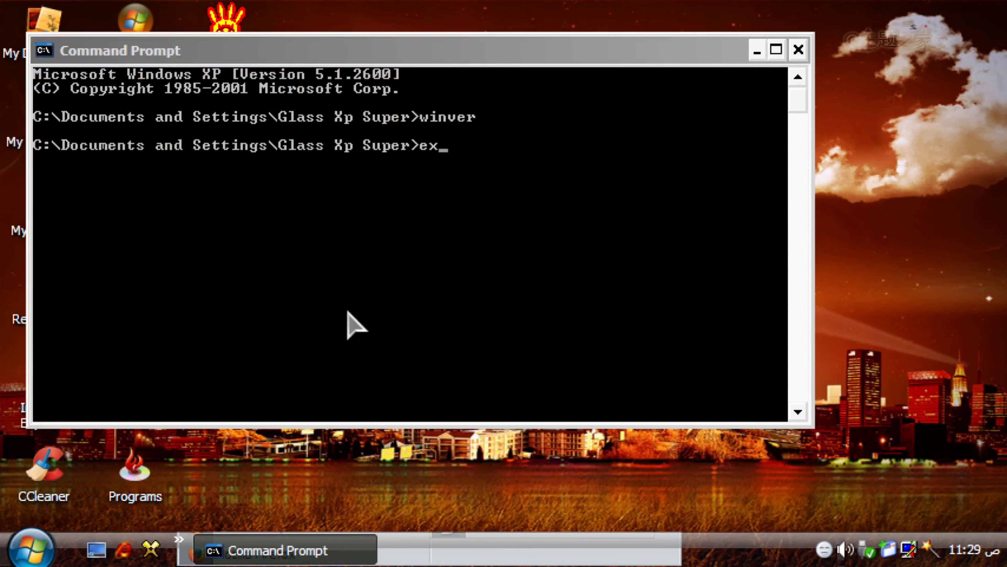
text(it)
key(Return)
End the current Windows session in the guest and confirm the choice.
click(30, 549)
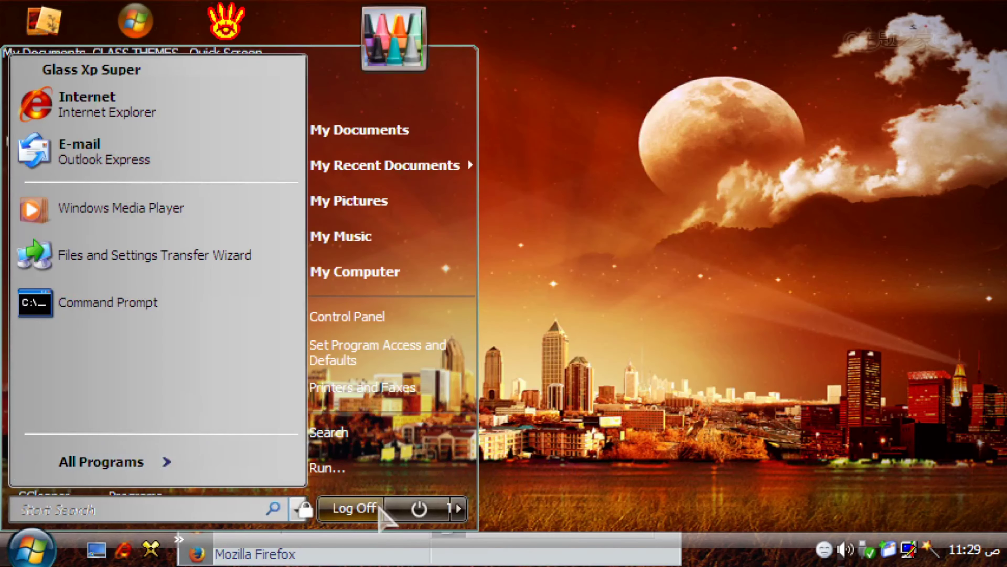
click(378, 504)
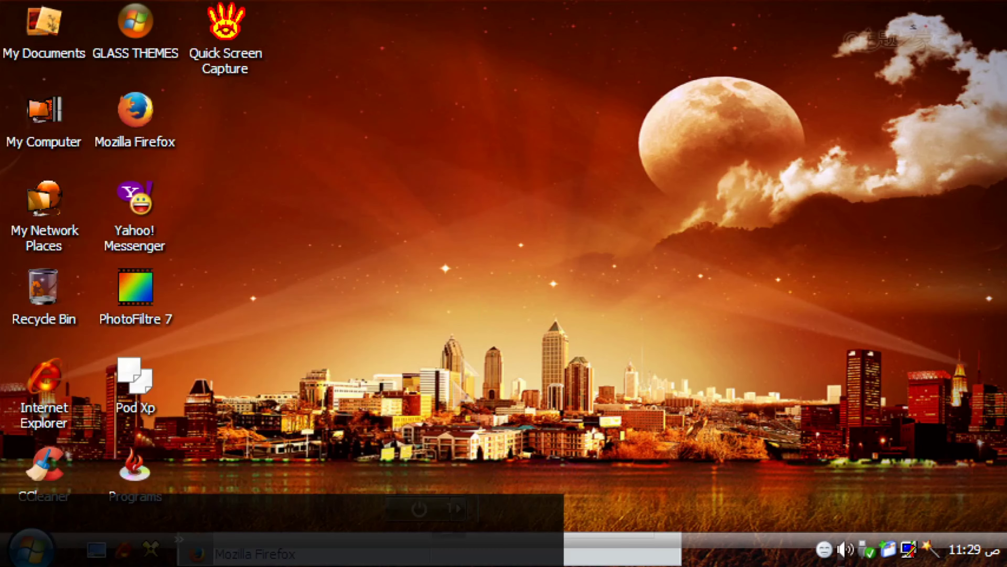
click(506, 238)
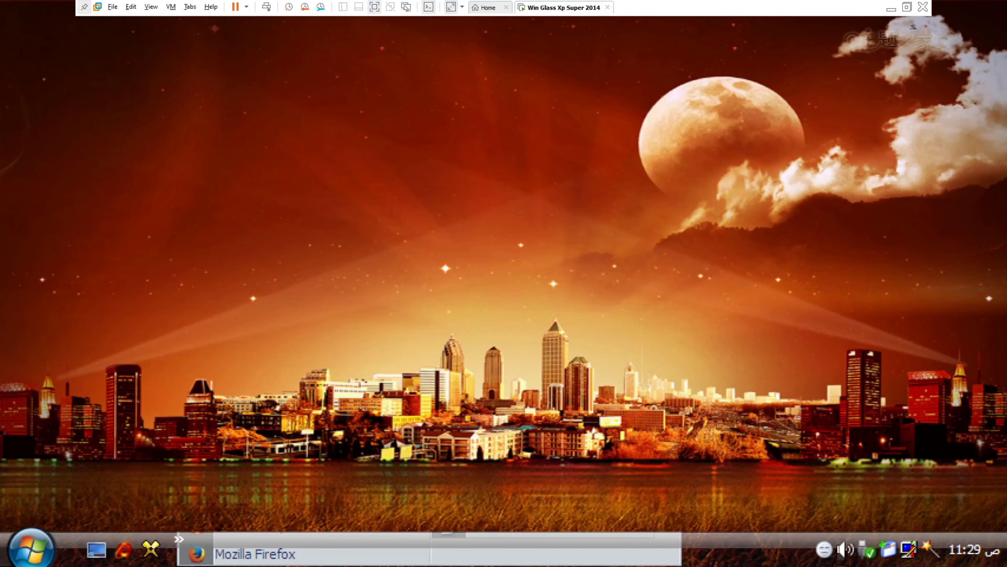